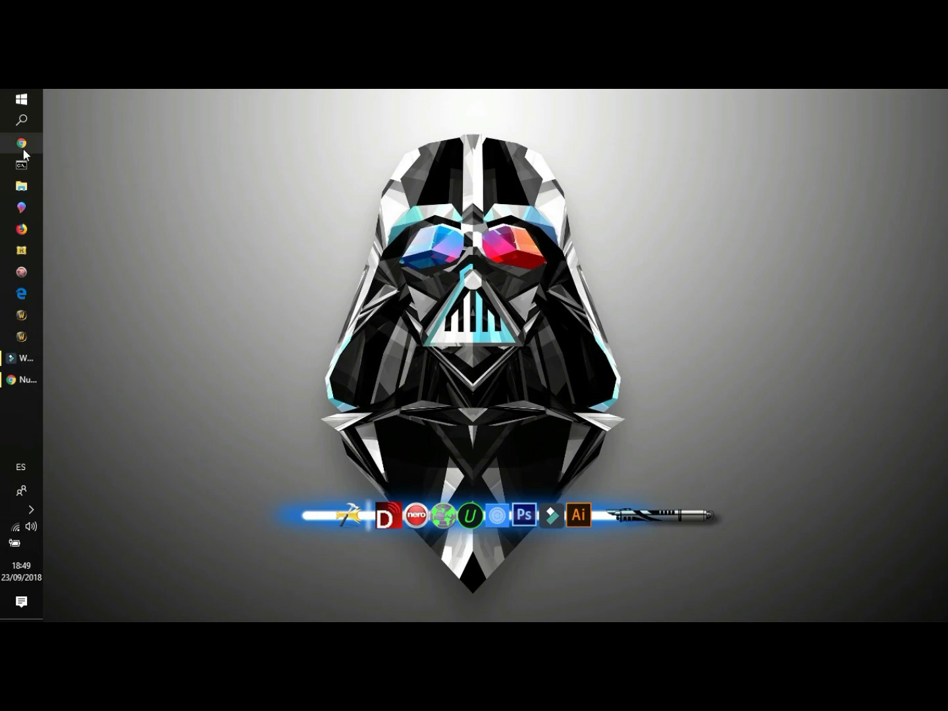
# - Bring Chrome back and load the router address 192.168.1.1 to reach the ZTE F660 login page
pyautogui.click(27, 380)
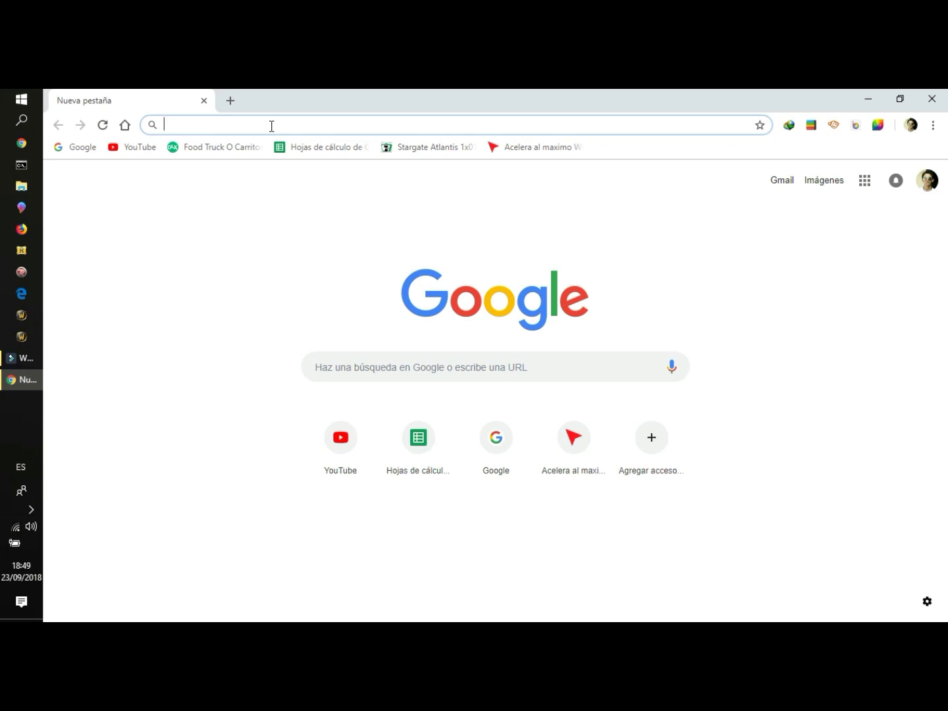
pyautogui.write('1')
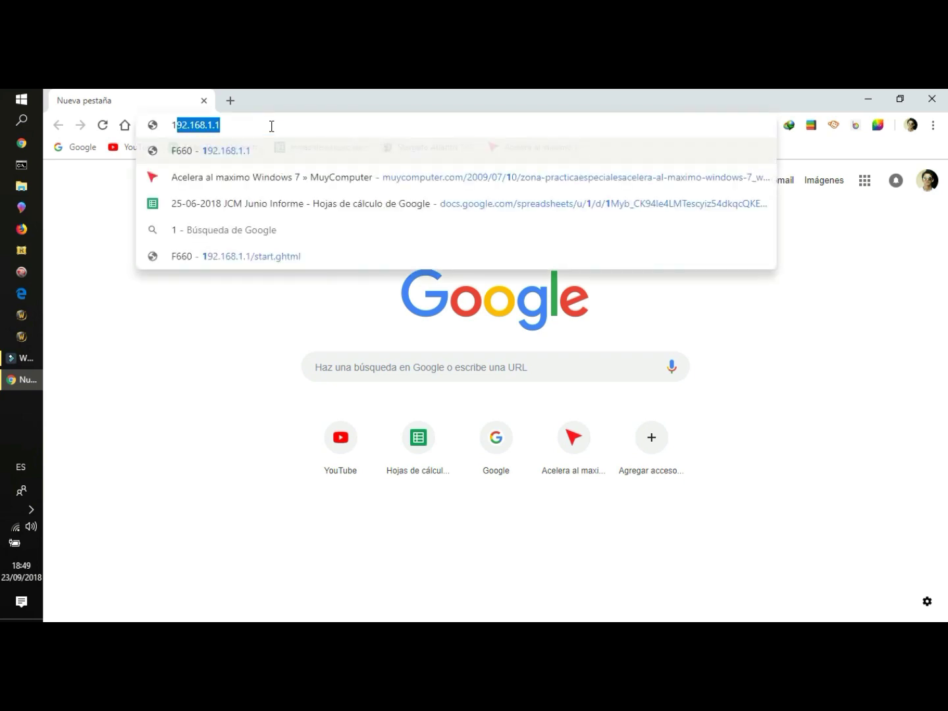
pyautogui.write('92')
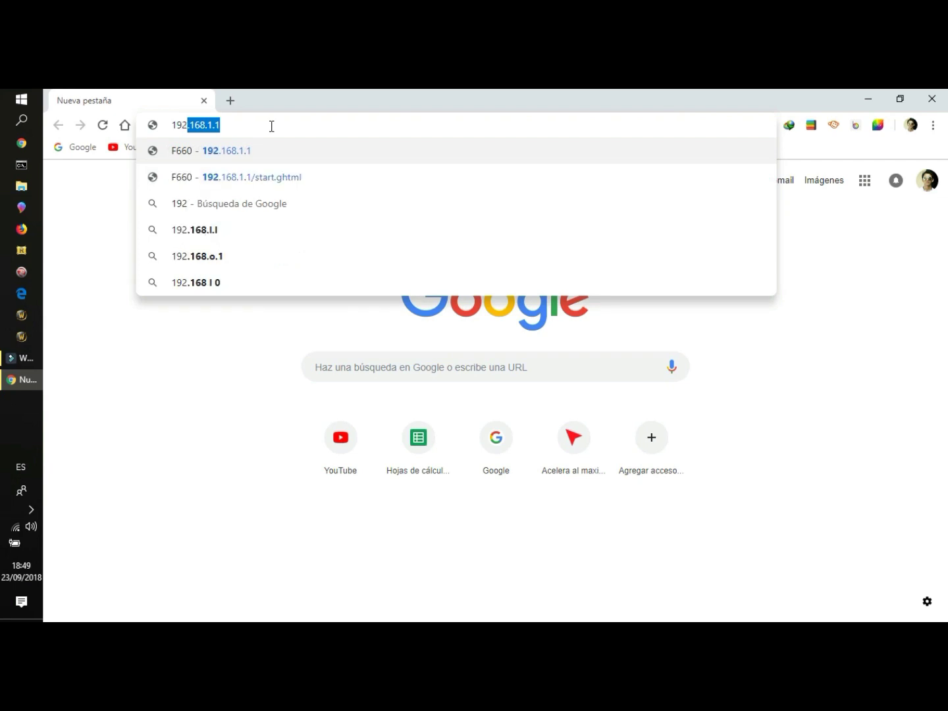
pyautogui.write('.')
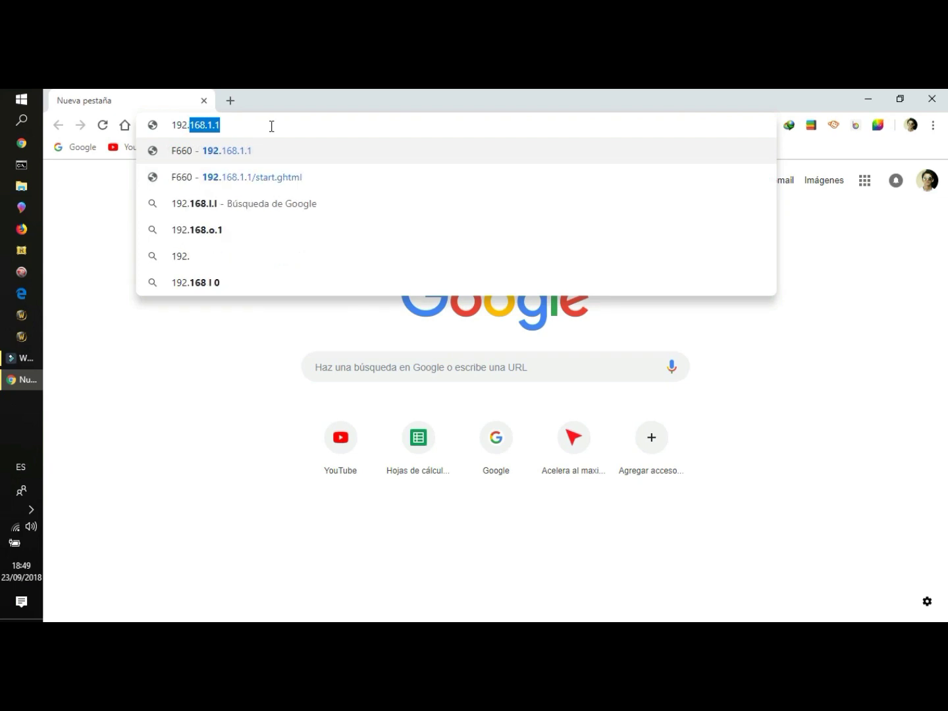
pyautogui.write('168')
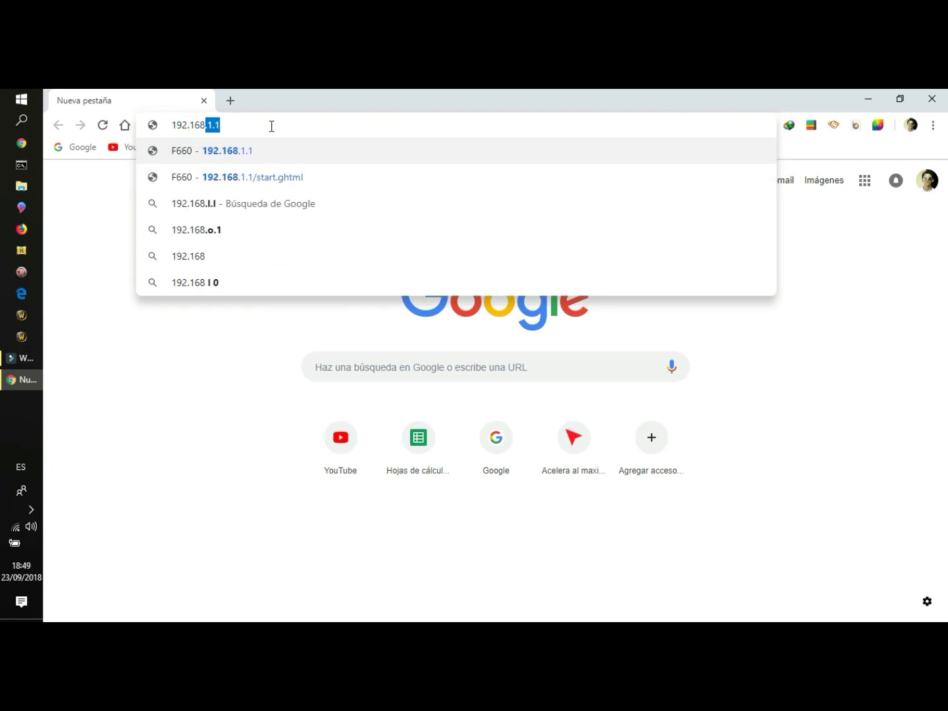
pyautogui.write('.1.1')
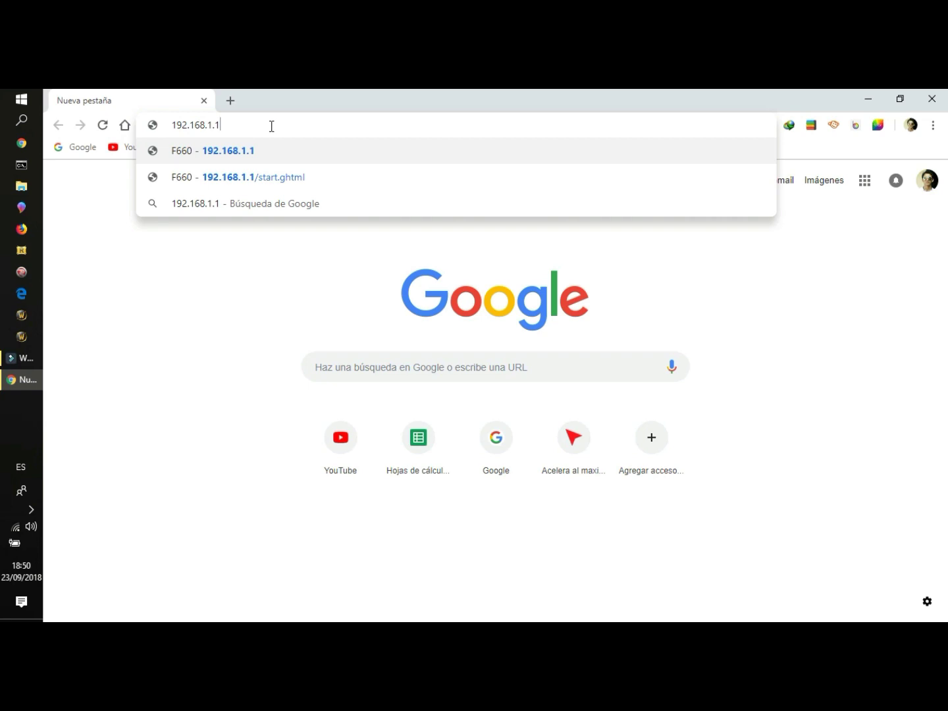
pyautogui.press('Return')
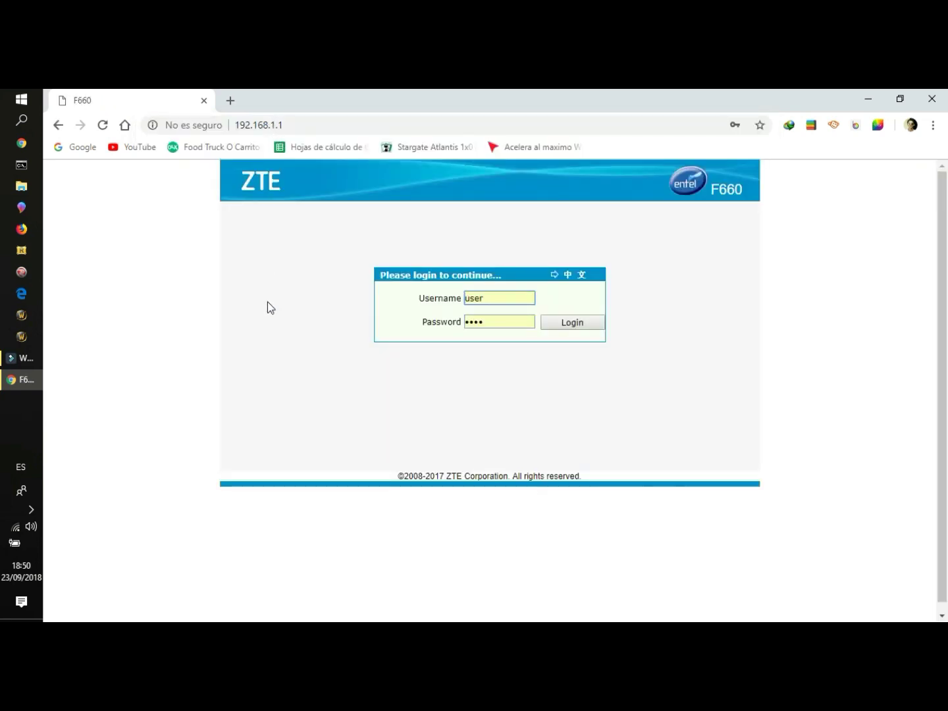
# - Clear the prefilled username field, dismissing the saved-login suggestions
pyautogui.click(502, 301)
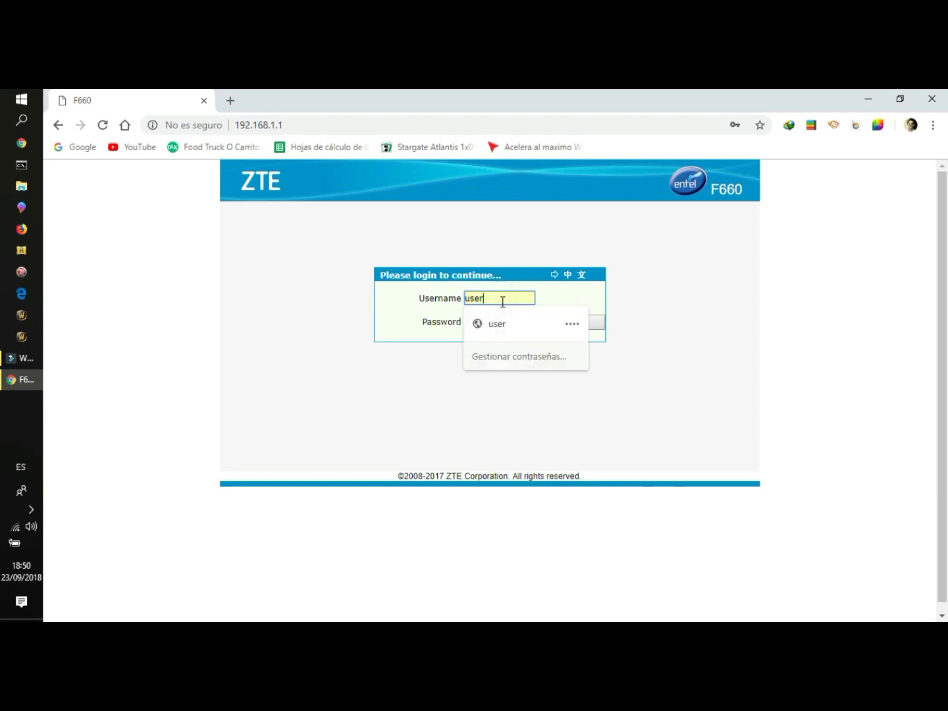
pyautogui.press('BackSpace')
pyautogui.press('BackSpace')
pyautogui.press('BackSpace')
pyautogui.press('BackSpace')
pyautogui.click(692, 370)
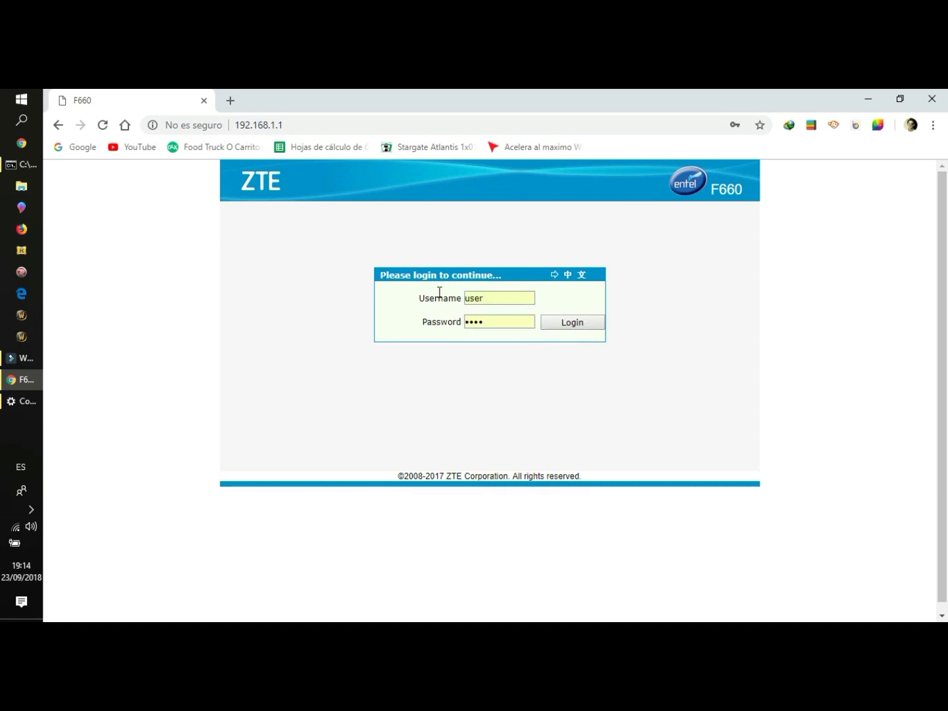
pyautogui.doubleClick(473, 298)
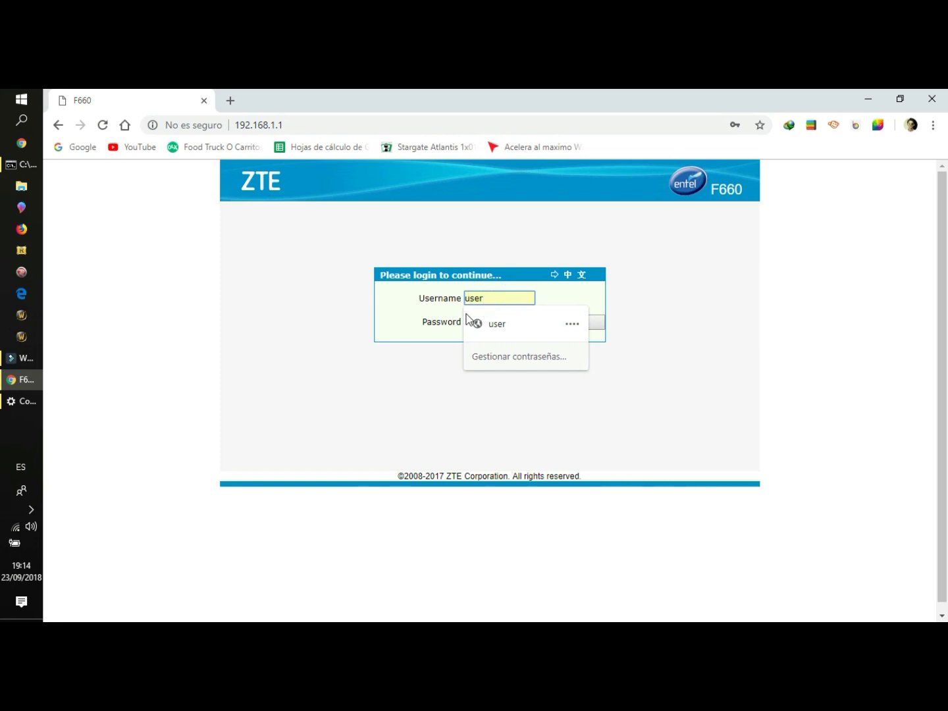
pyautogui.click(444, 358)
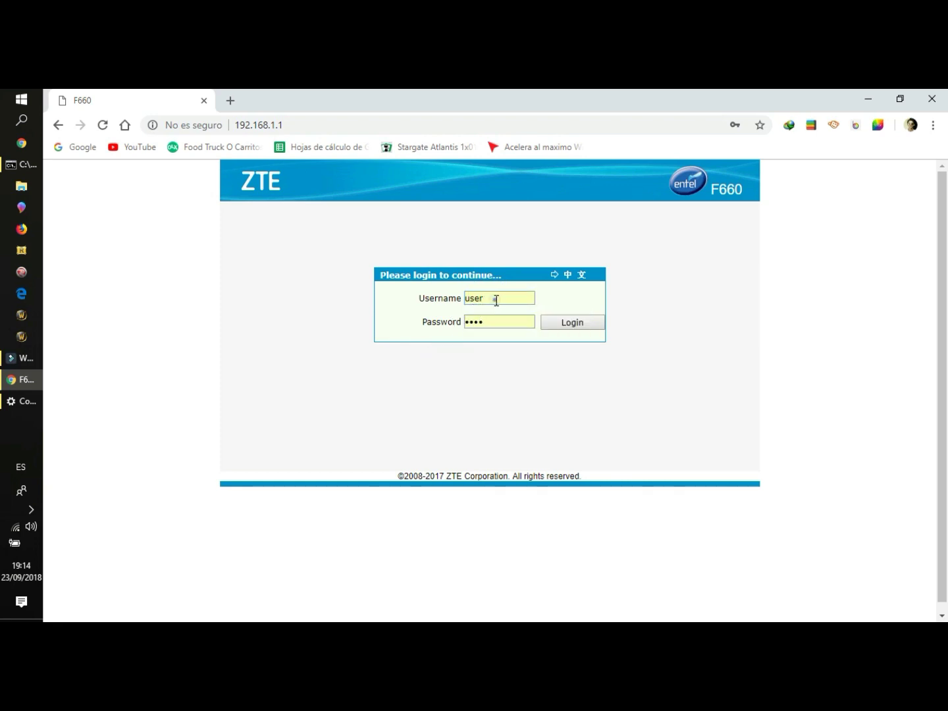
pyautogui.doubleClick(482, 298)
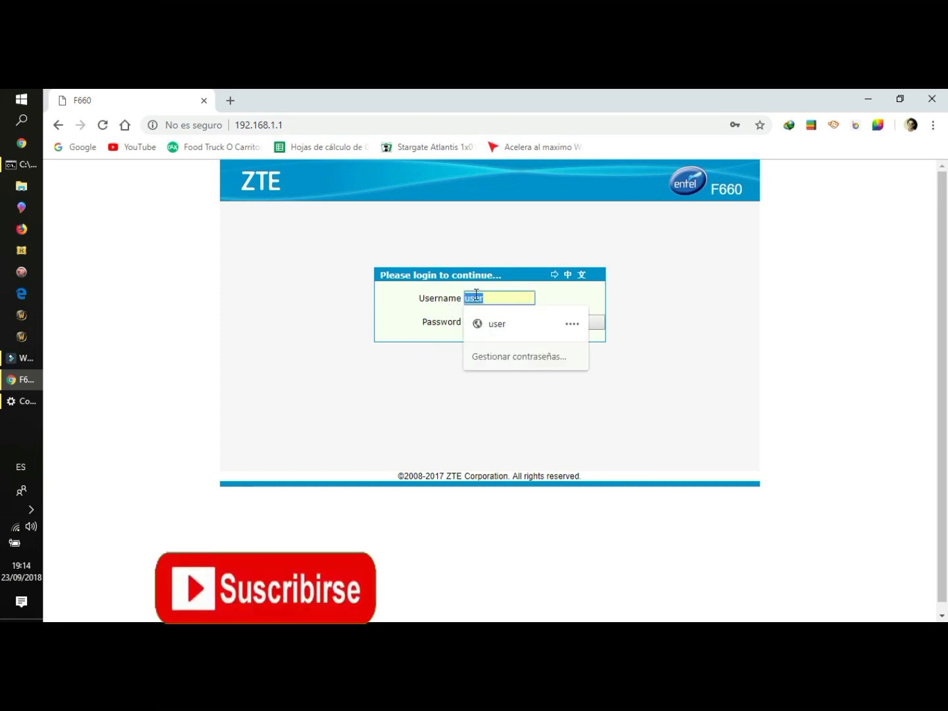
pyautogui.press('BackSpace')
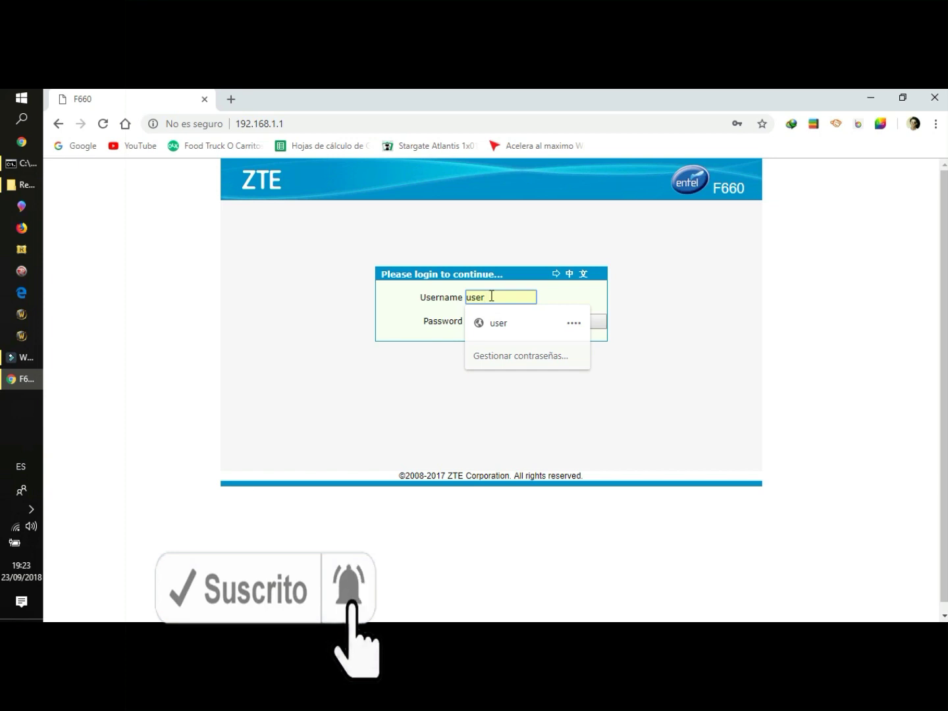
pyautogui.click(626, 303)
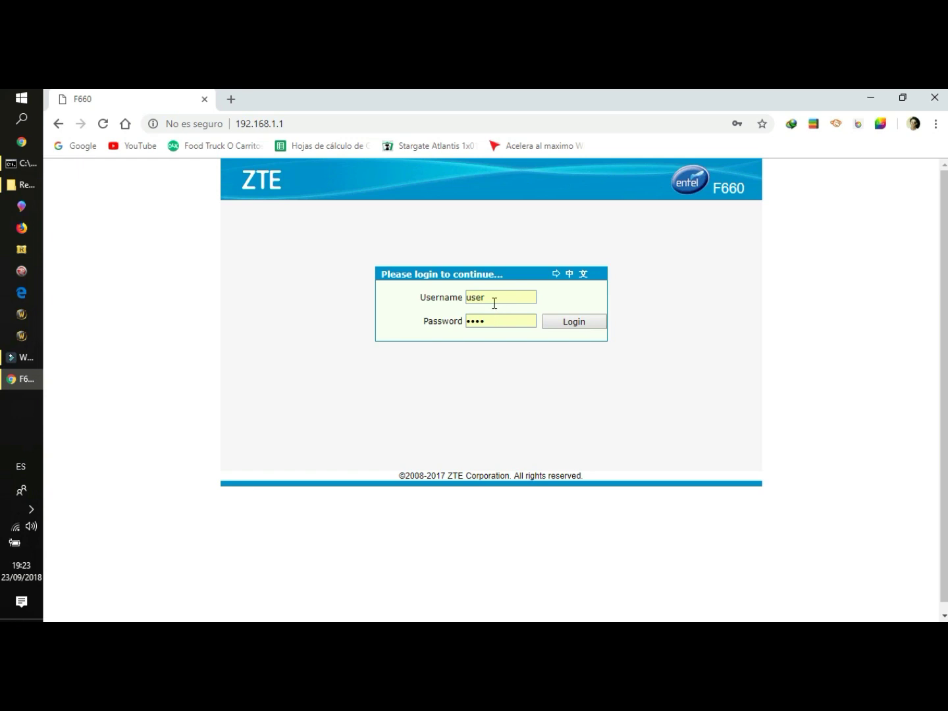
# - Re-enter the username and log in, retrying once after the error
pyautogui.click(562, 326)
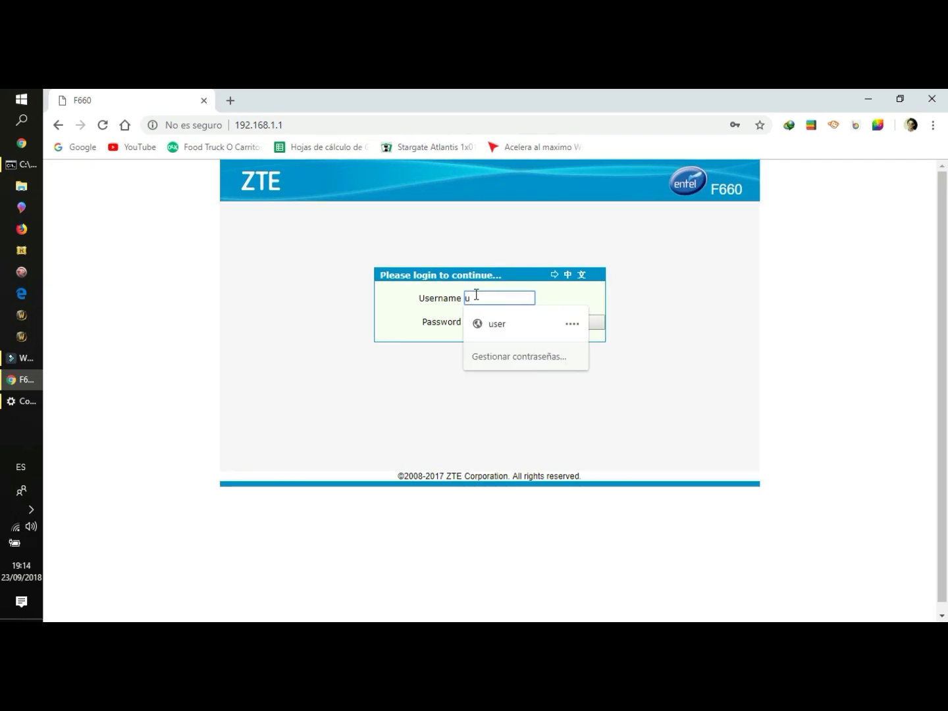
pyautogui.write('ser')
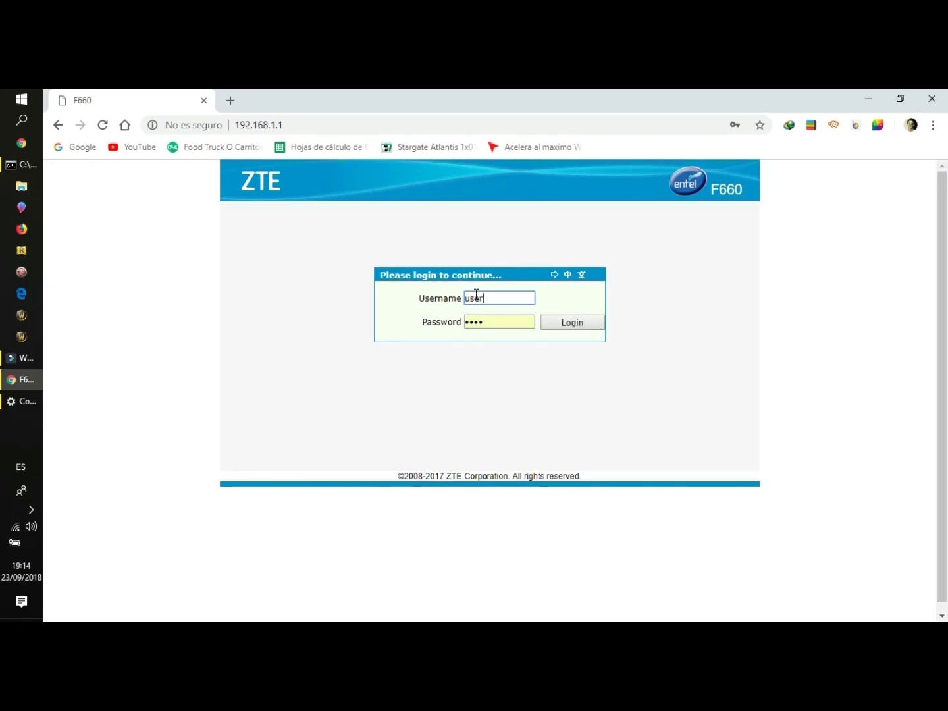
pyautogui.press('Tab')
pyautogui.click(550, 323)
pyautogui.click(550, 324)
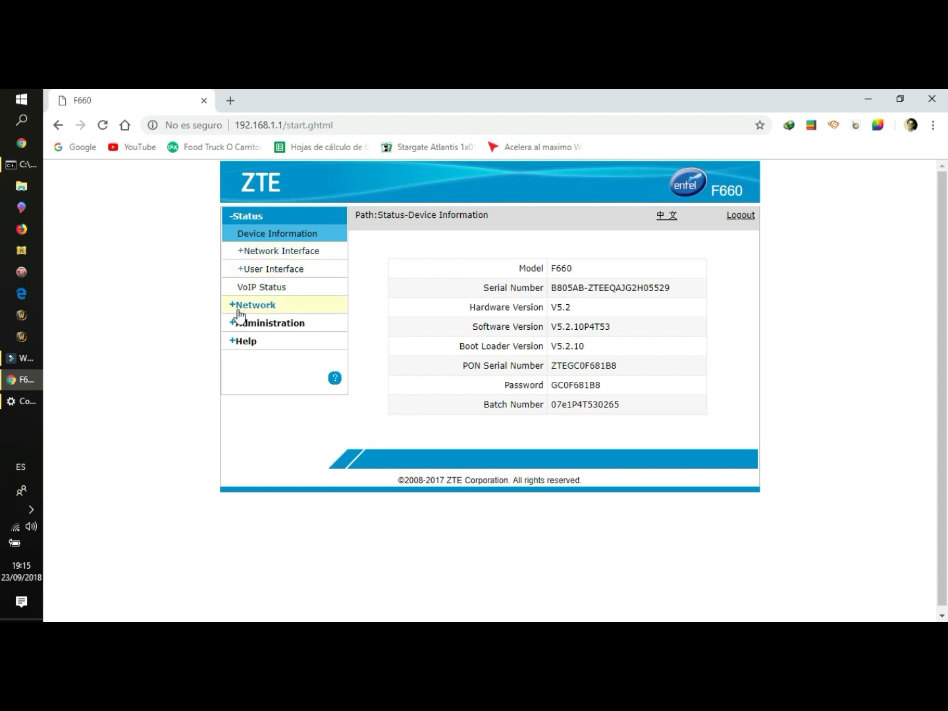
# - Go to Network > WLAN > Security to view SSID1's WPA/WPA2-PSK and AES settings
pyautogui.rightClick(739, 312)
pyautogui.press('Escape')
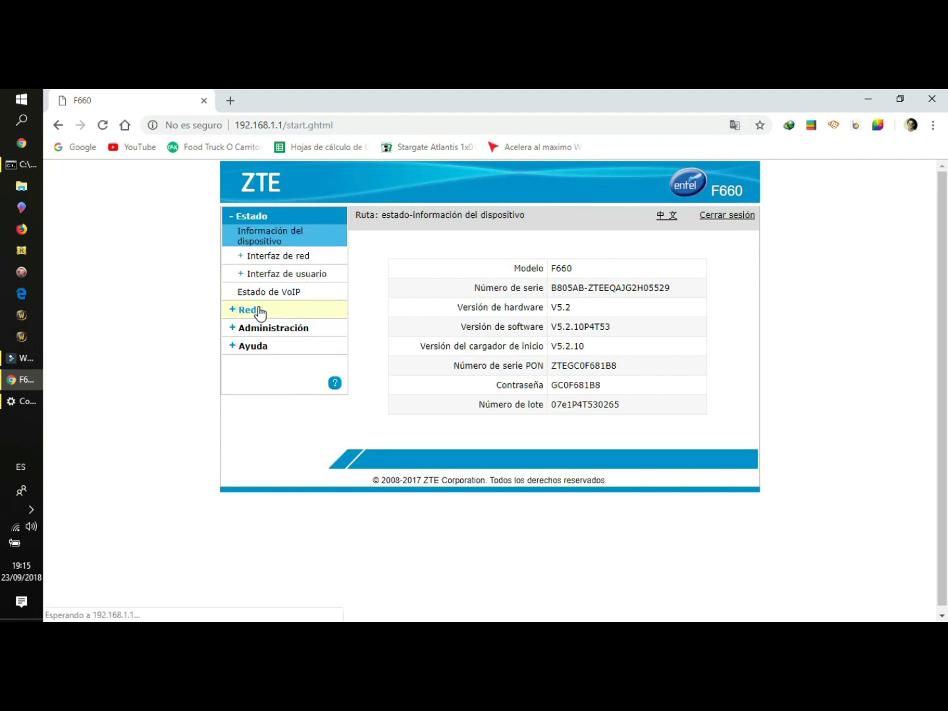
pyautogui.click(284, 311)
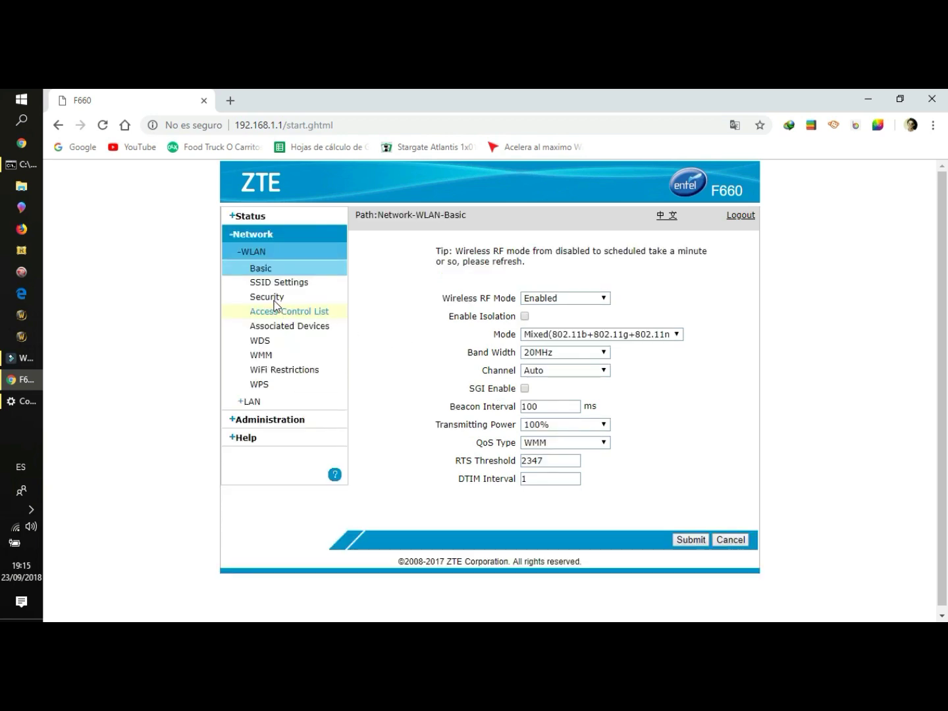
pyautogui.click(274, 304)
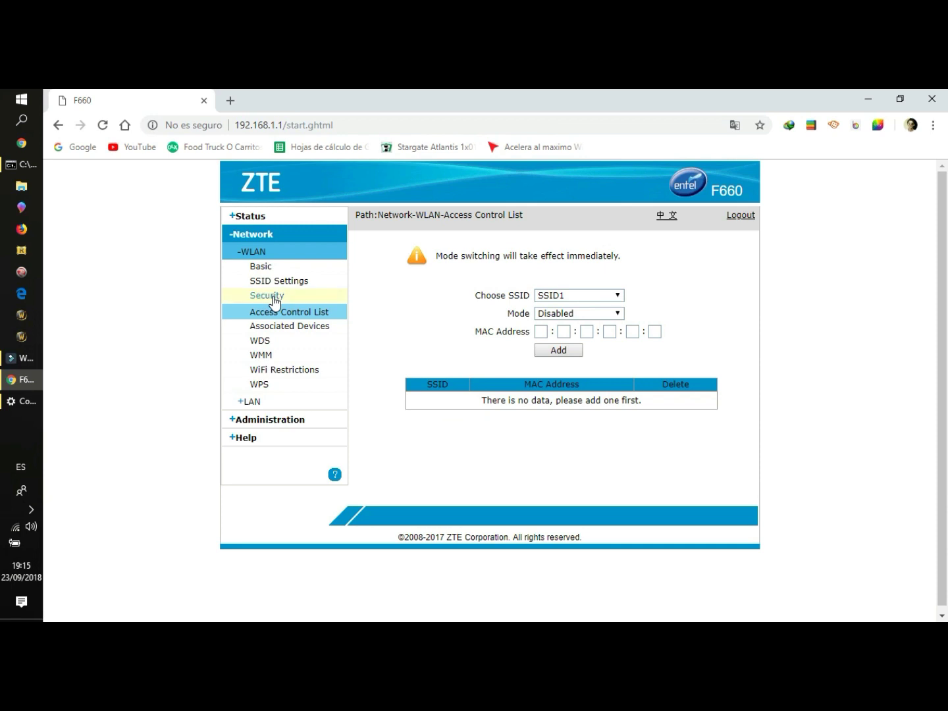
pyautogui.click(270, 297)
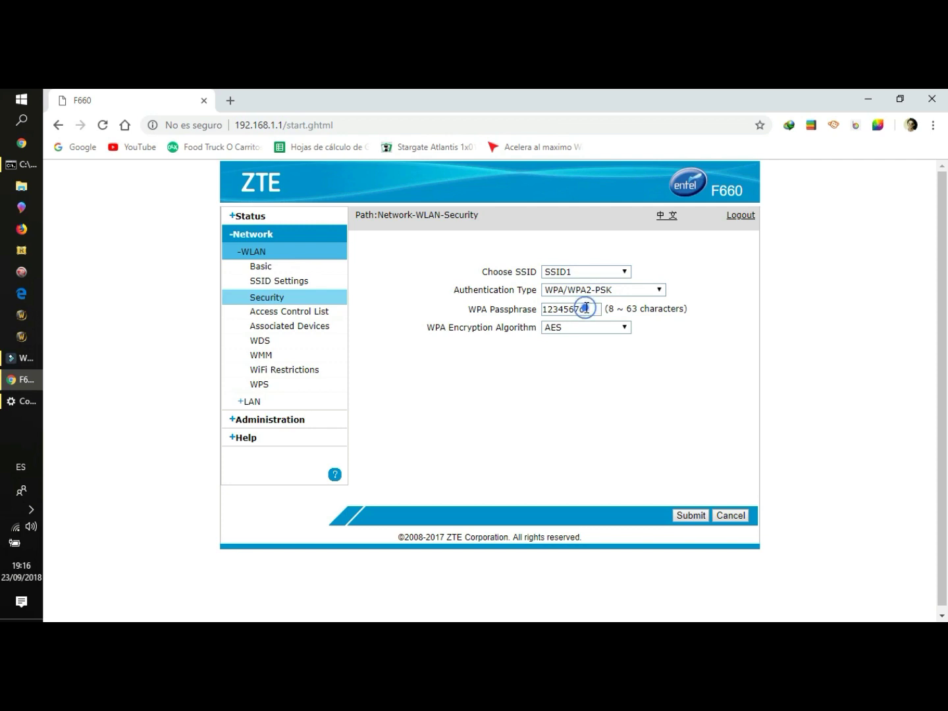
# - Replace SSID1's WPA passphrase with a new one and submit the security settings
pyautogui.moveTo(583, 309); pyautogui.dragTo(524, 310)
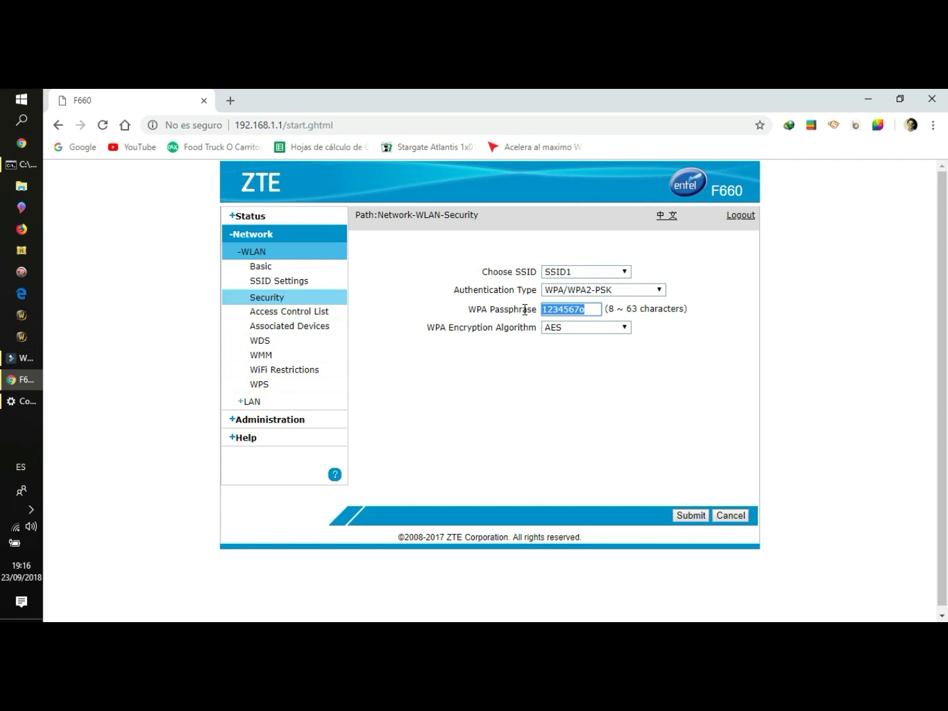
pyautogui.press('BackSpace')
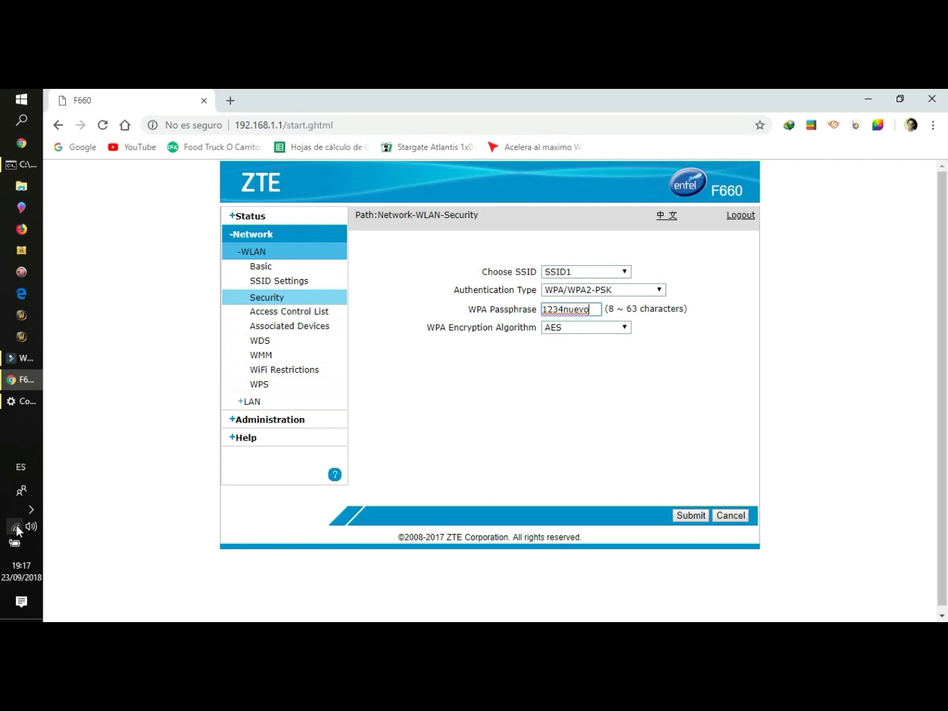
pyautogui.click(592, 308)
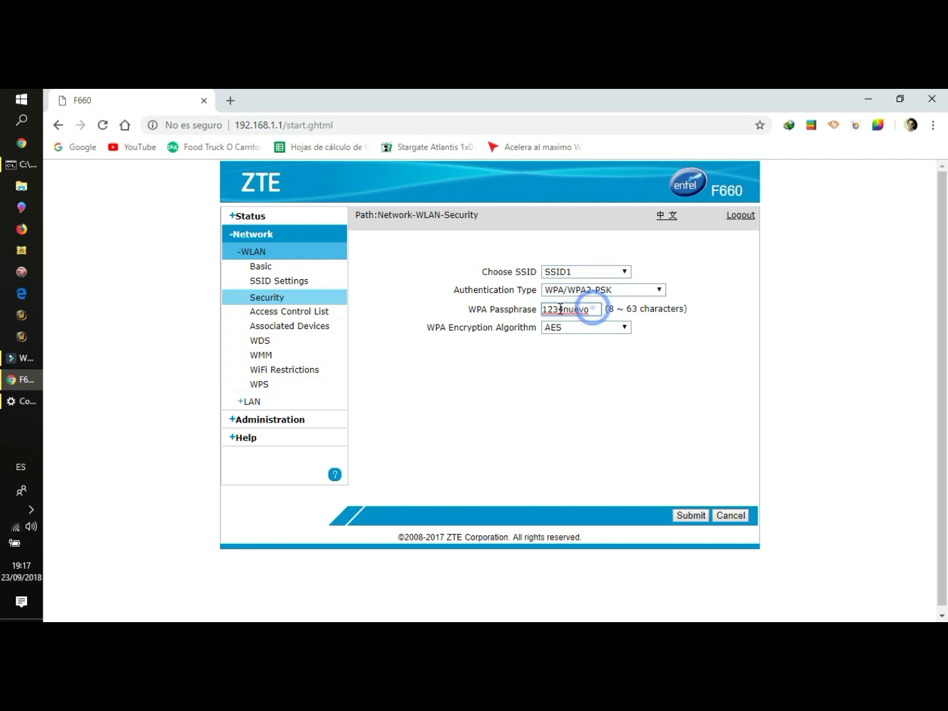
pyautogui.hotkey('ctrl', 'a')
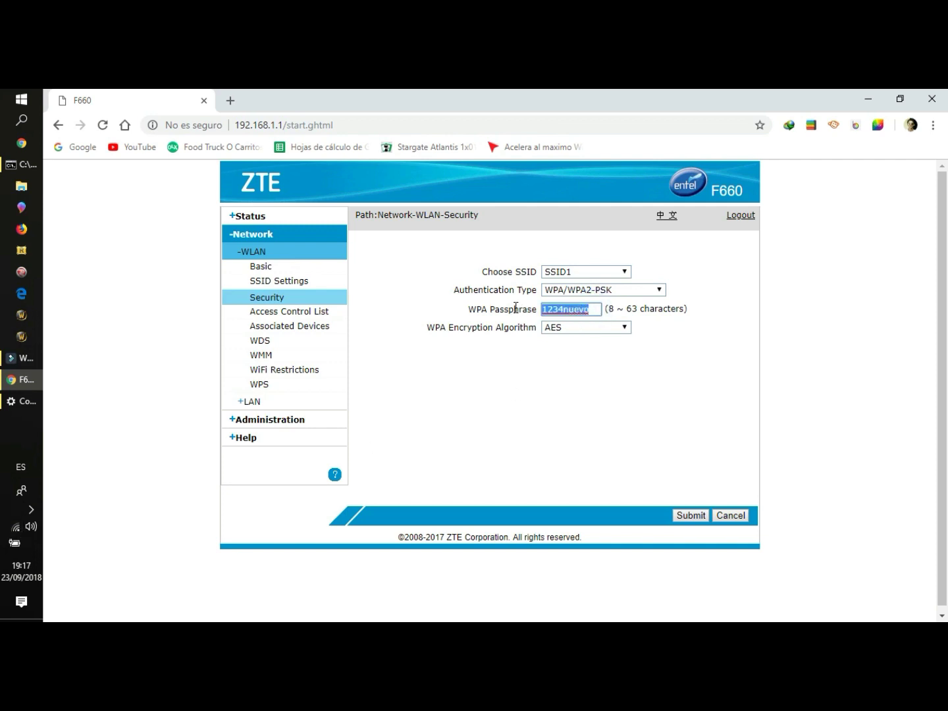
pyautogui.click(601, 308)
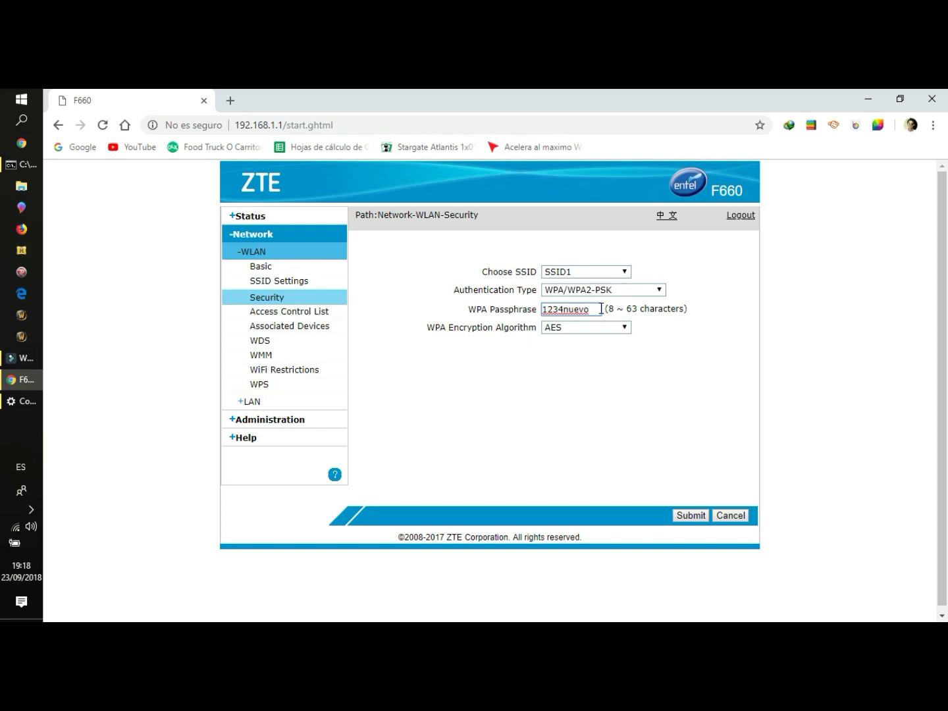
pyautogui.click(688, 514)
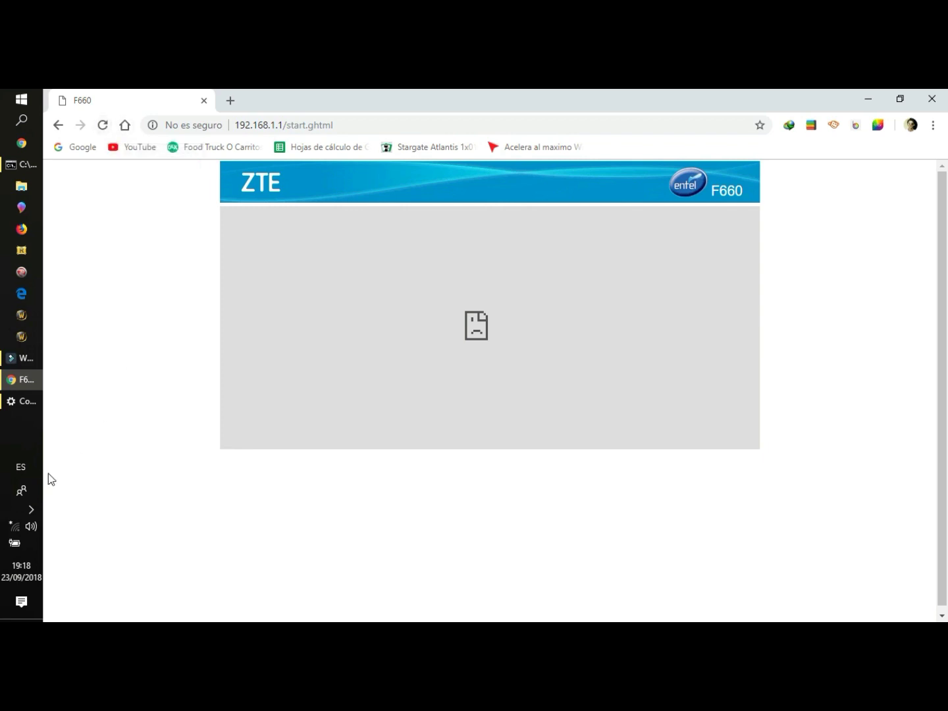
# - Reconnect the PC to the RINCON DEL TIGRE Wi-Fi using the new security key
pyautogui.click(10, 528)
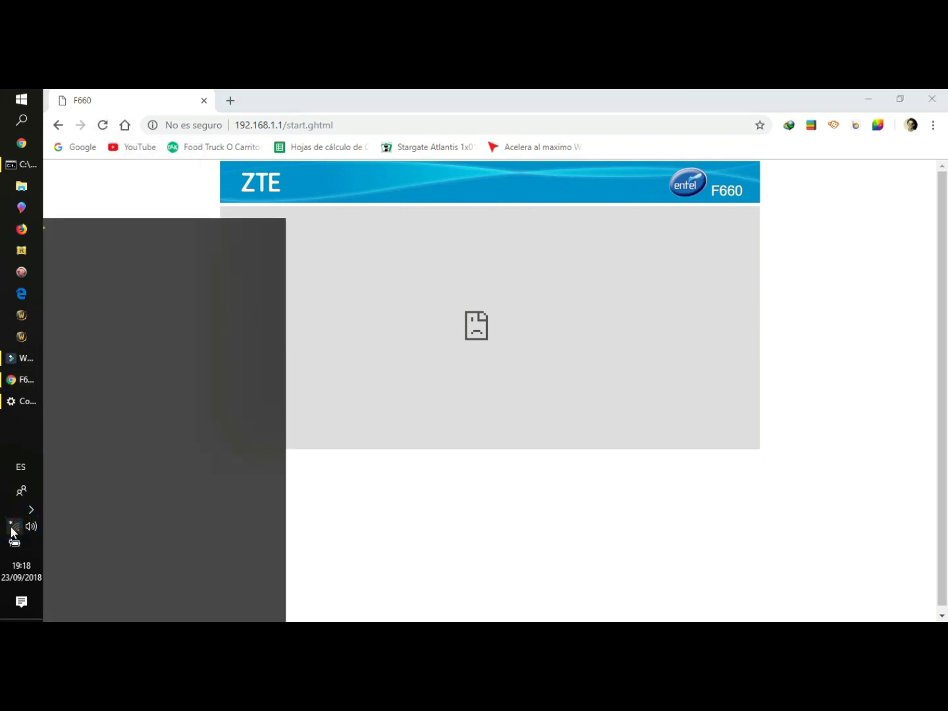
pyautogui.click(151, 267)
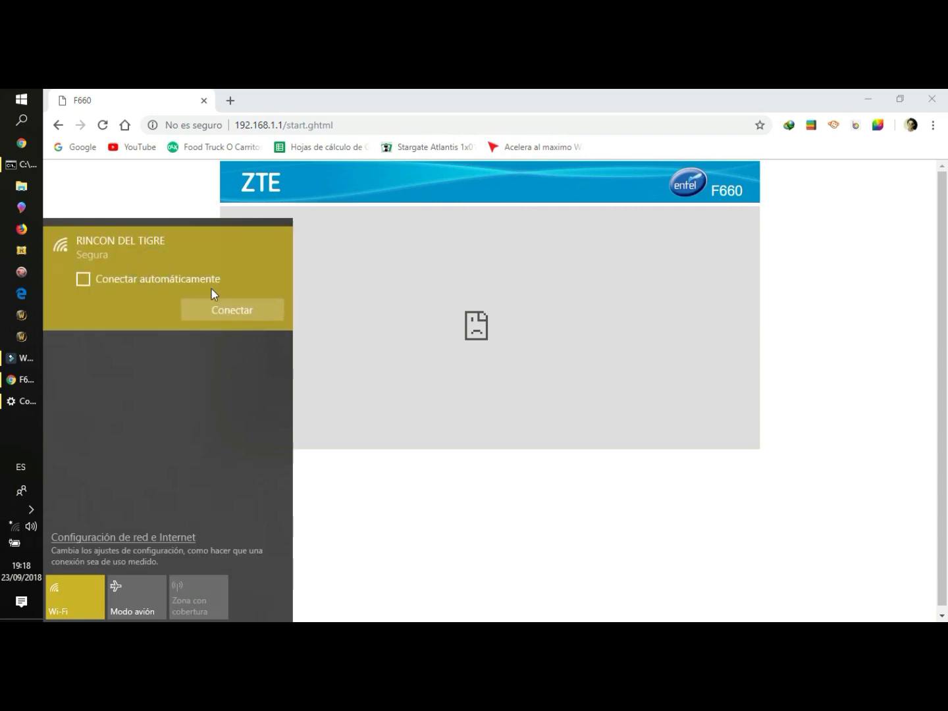
pyautogui.click(215, 309)
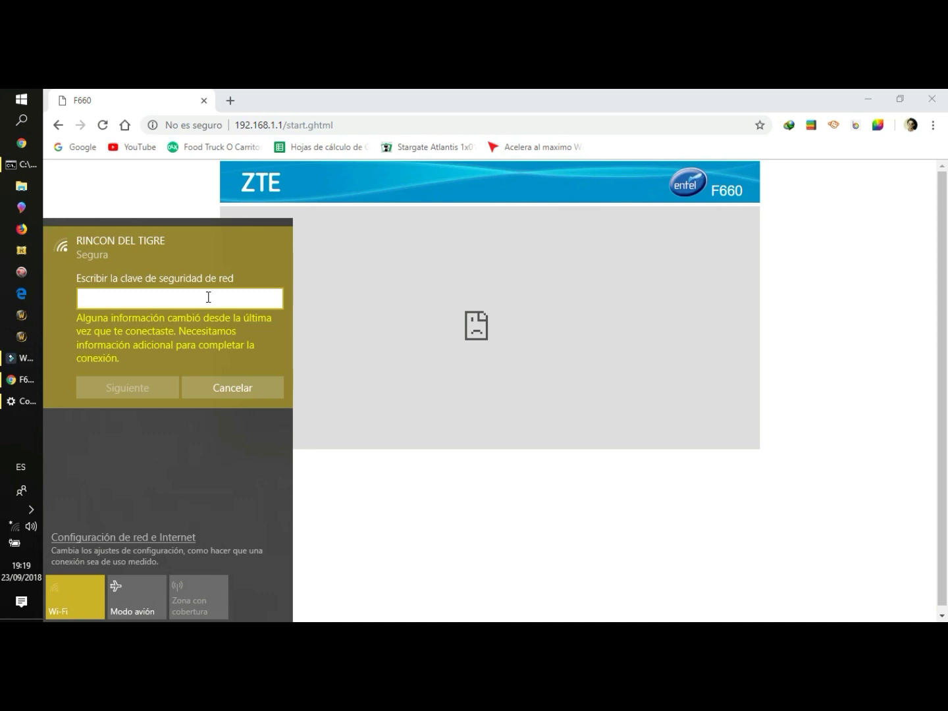
pyautogui.write('*********')
pyautogui.click(270, 299)
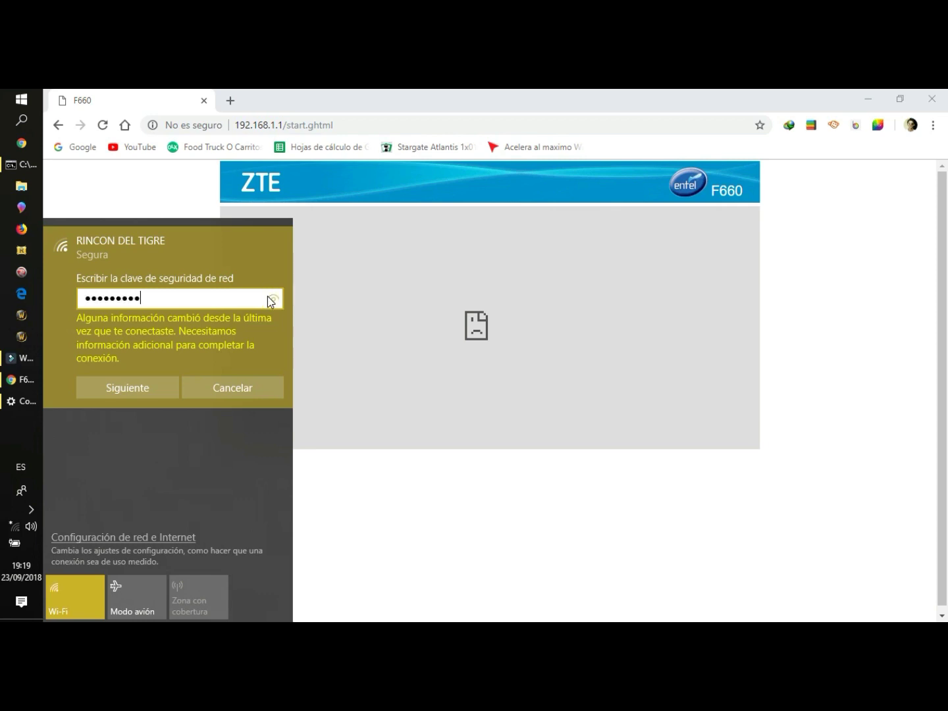
pyautogui.click(149, 387)
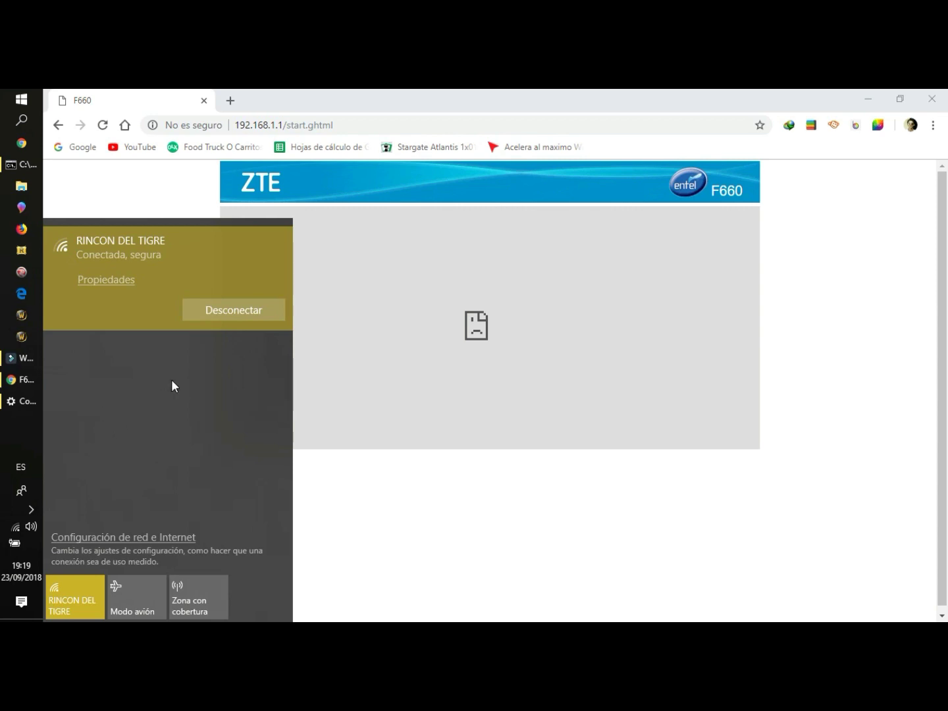
pyautogui.click(375, 151)
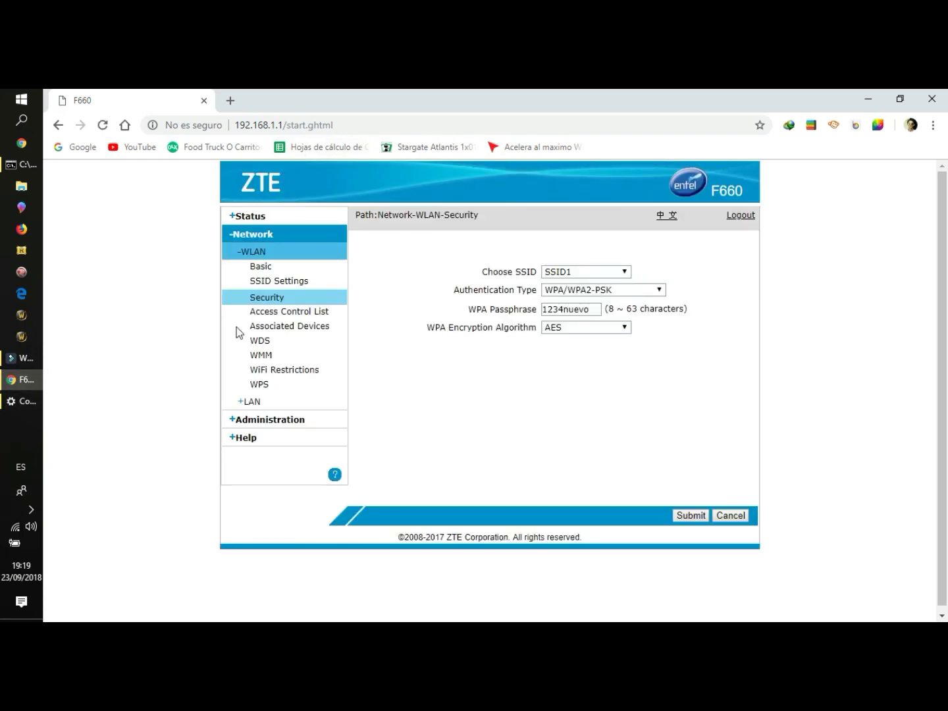
# - Check the saved passphrase in the WPA Passphrase field on the Security page
pyautogui.click(559, 309)
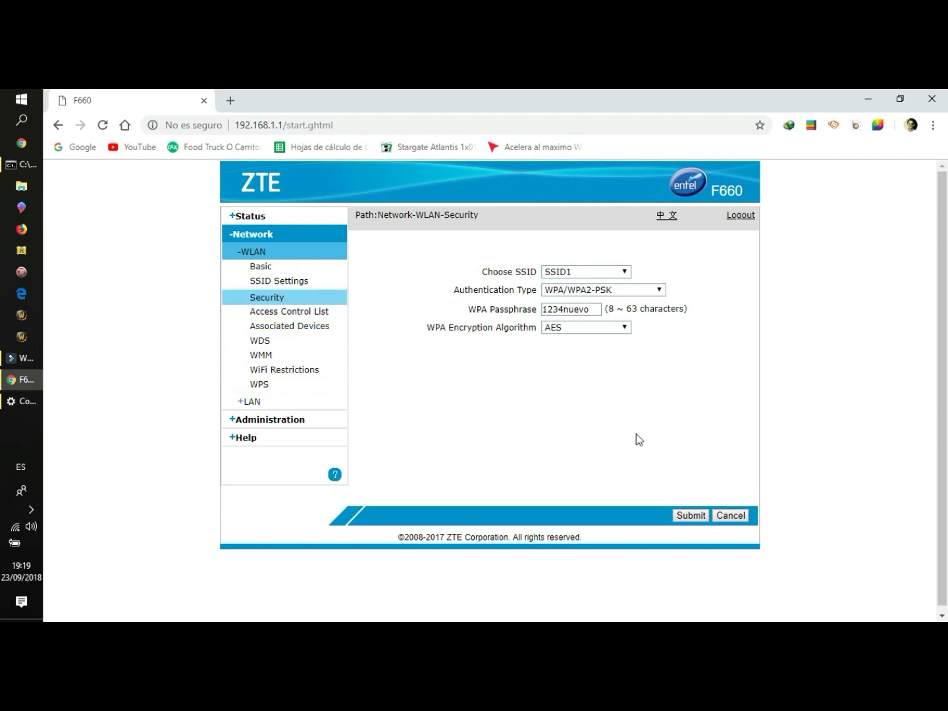